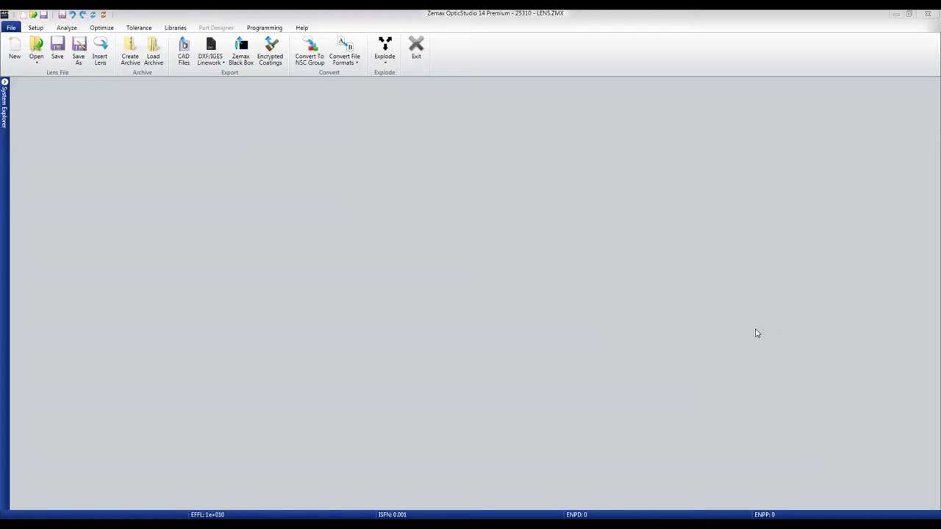
- Open '1- Initial Camera Lens.ZMX' from the recent files list
left_click(36, 49)
left_click(79, 103)
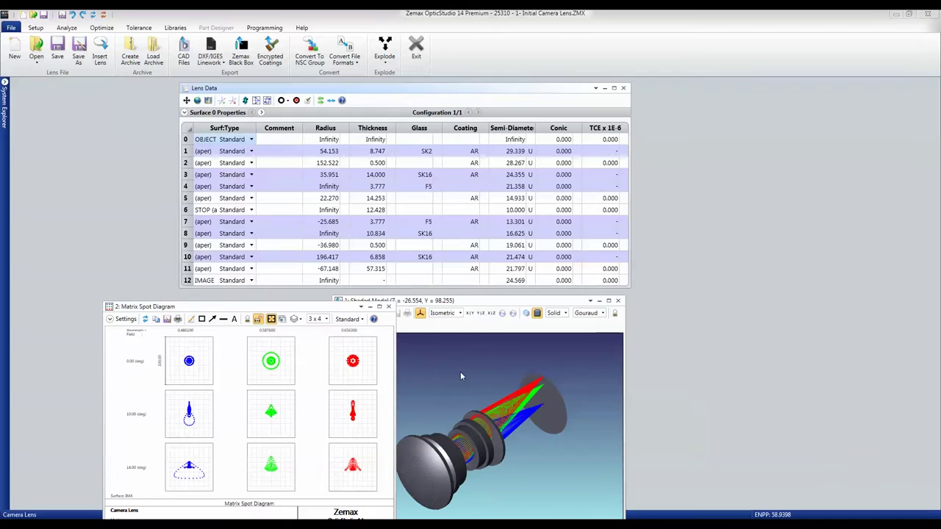
- Dock the Lens Data, Shaded Model and Matrix Spot Diagram windows into a tiled layout
right_click(371, 92)
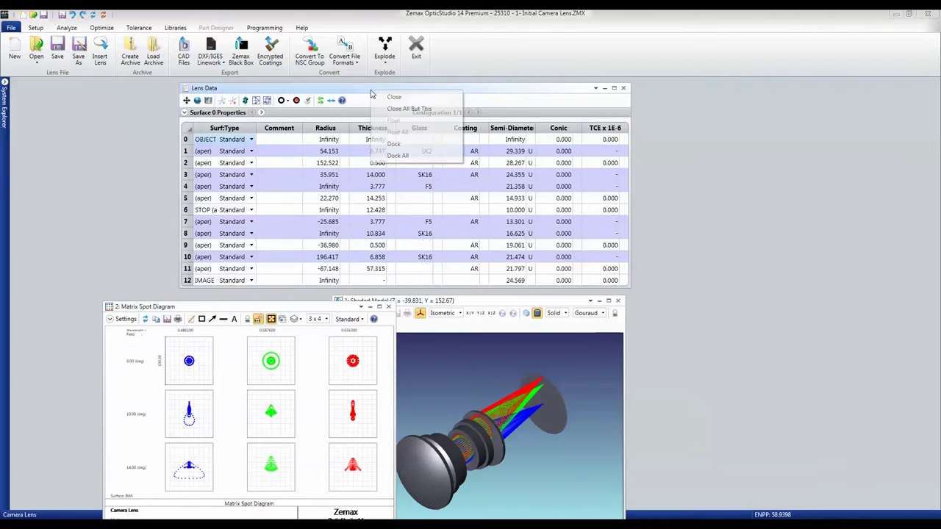
left_click(394, 144)
mouse_move(458, 301)
left_mouse_down()
mouse_move(504, 292)
mouse_move(492, 295)
left_mouse_up()
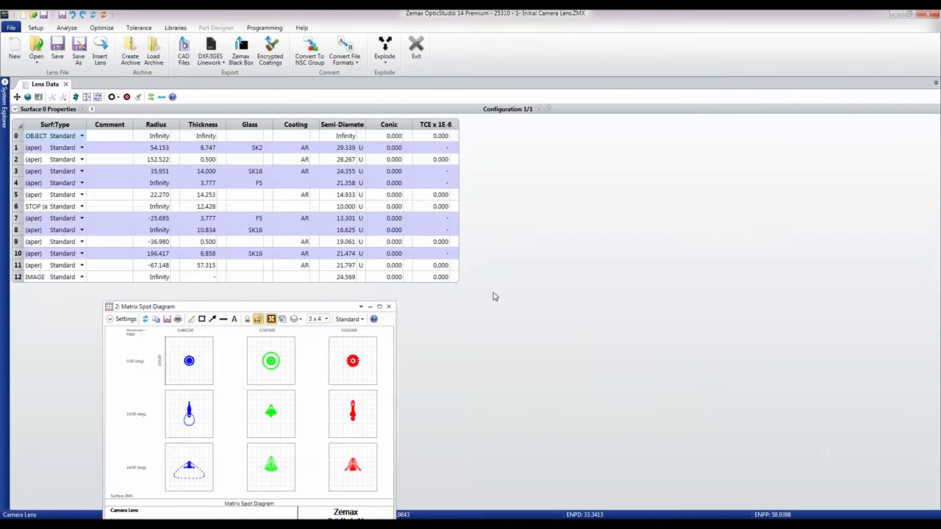
left_click_drag(341, 312, 255, 312)
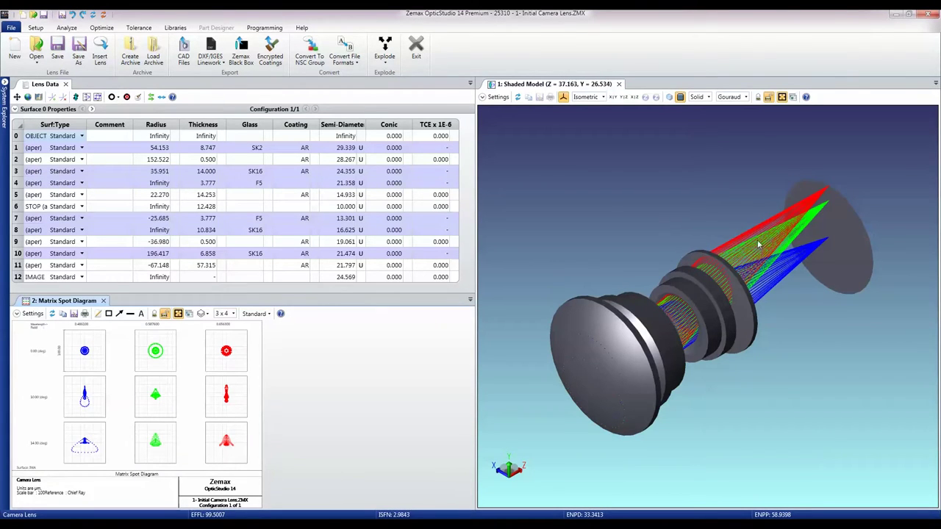
left_click_drag(723, 391, 569, 343)
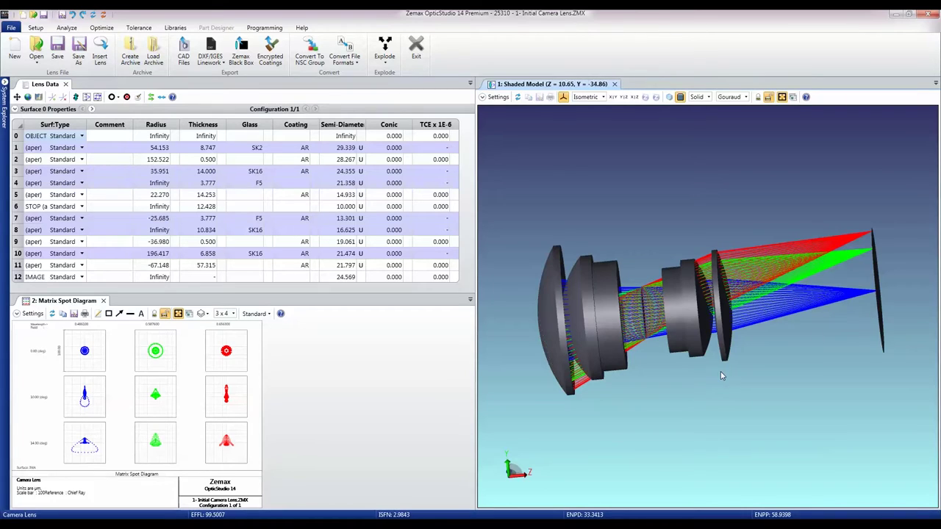
left_click_drag(720, 374, 782, 348)
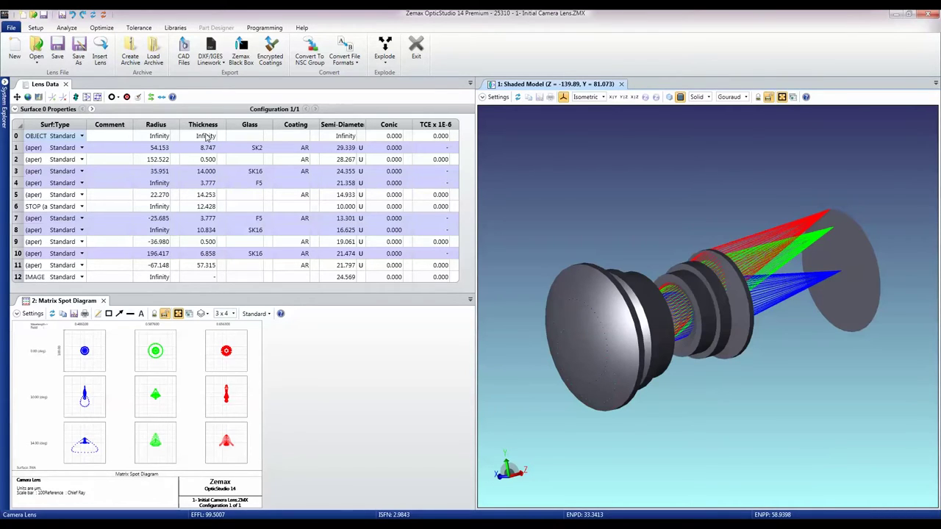
- Select surfaces 1–11 and reverse them with Reverse Elements, first surface 1, last 11
left_click(16, 148)
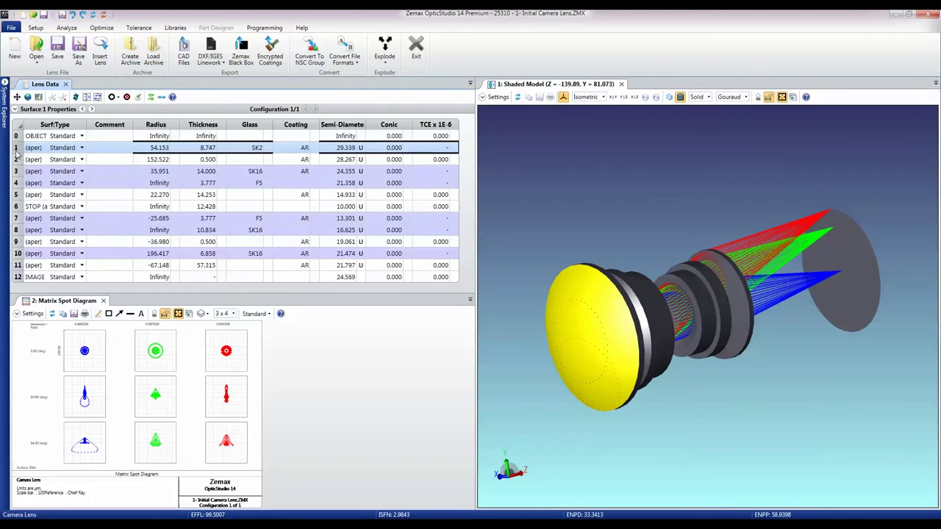
left_click_drag(16, 151, 17, 267)
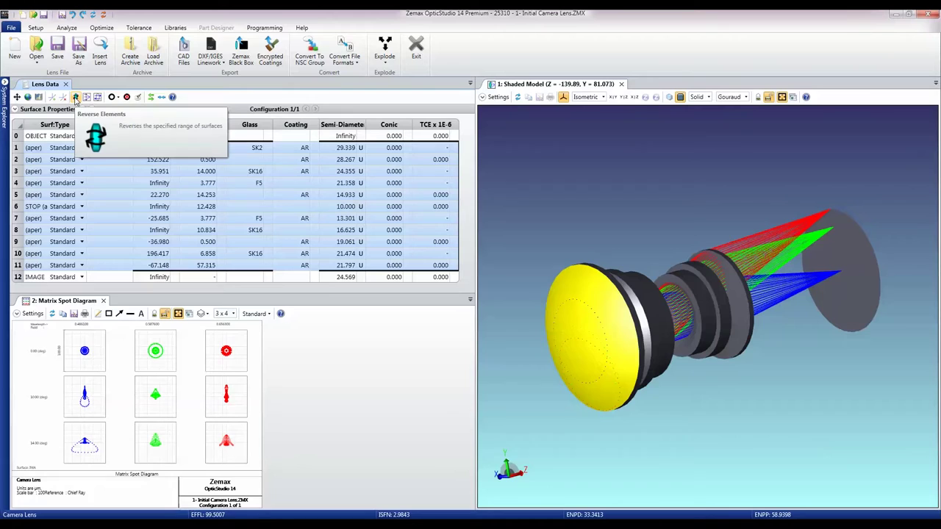
left_click(76, 100)
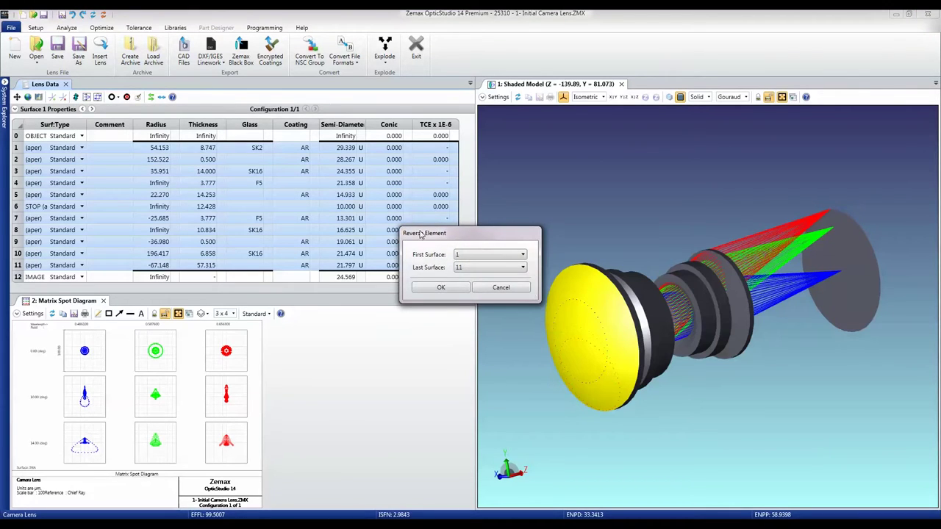
left_click_drag(422, 234, 299, 163)
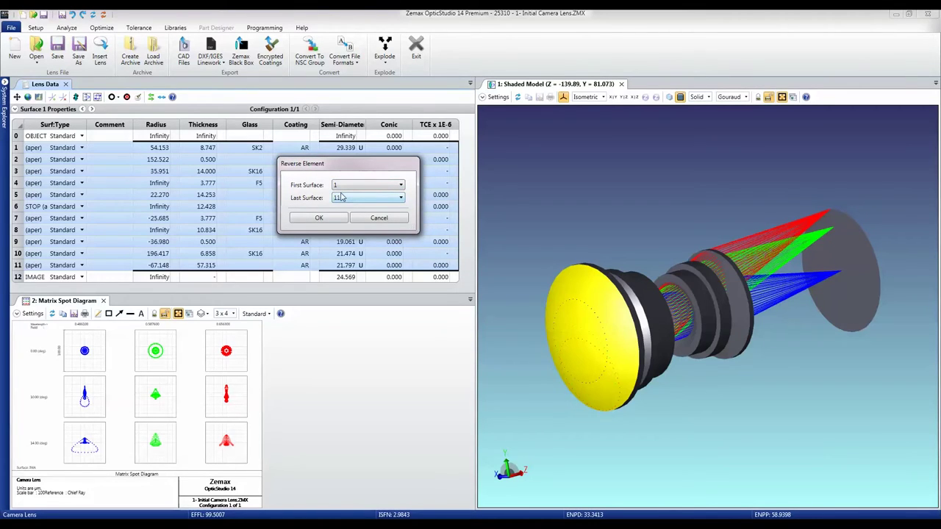
left_click(322, 221)
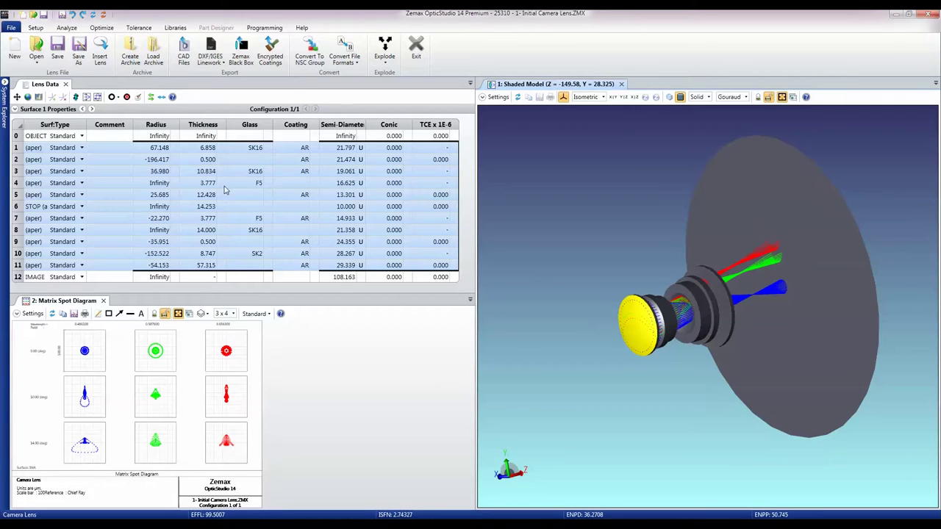
- Set the object thickness to 57.315 and surface 11's thickness to 5000 mm
left_click(207, 137)
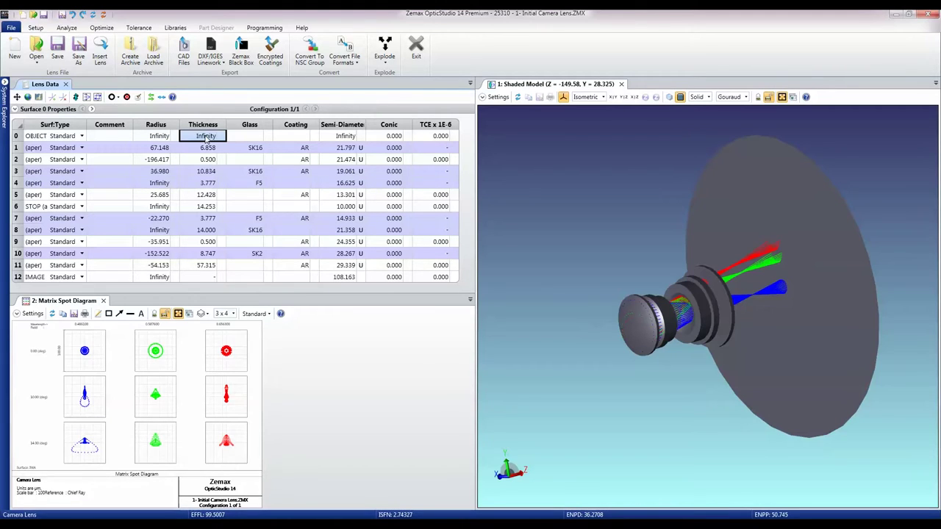
type("57.315")
left_click(206, 266)
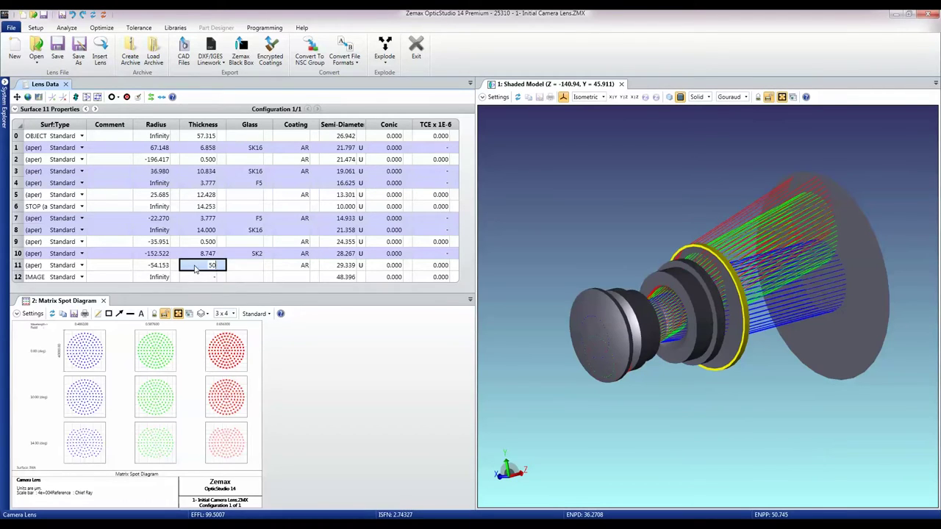
type("000")
key("BackSpace")
key("Return")
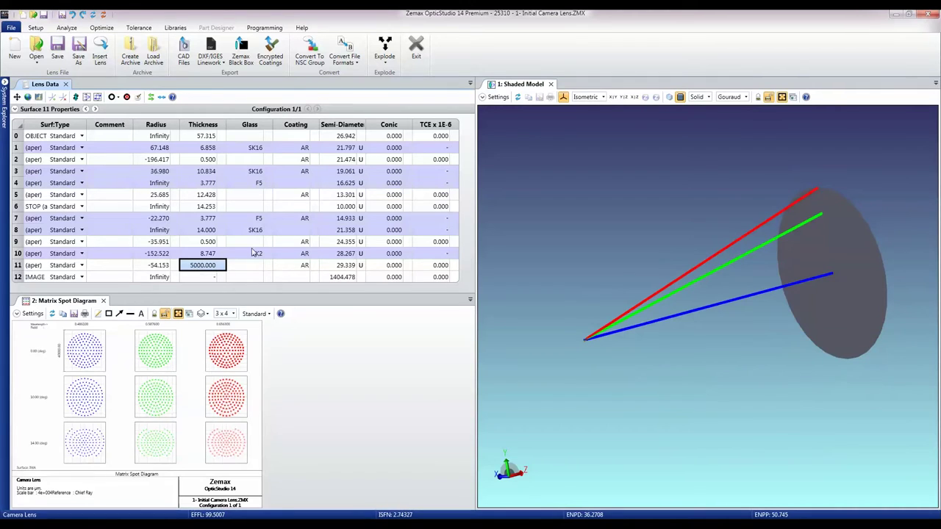
- Limit the shaded model to draw surfaces 0 through 11, leaving out the image surface
left_click(499, 98)
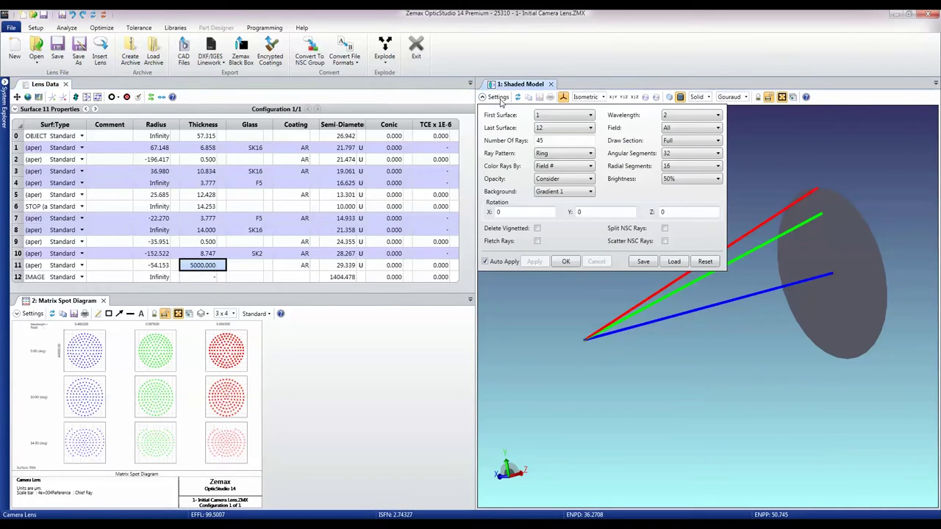
left_click(541, 115)
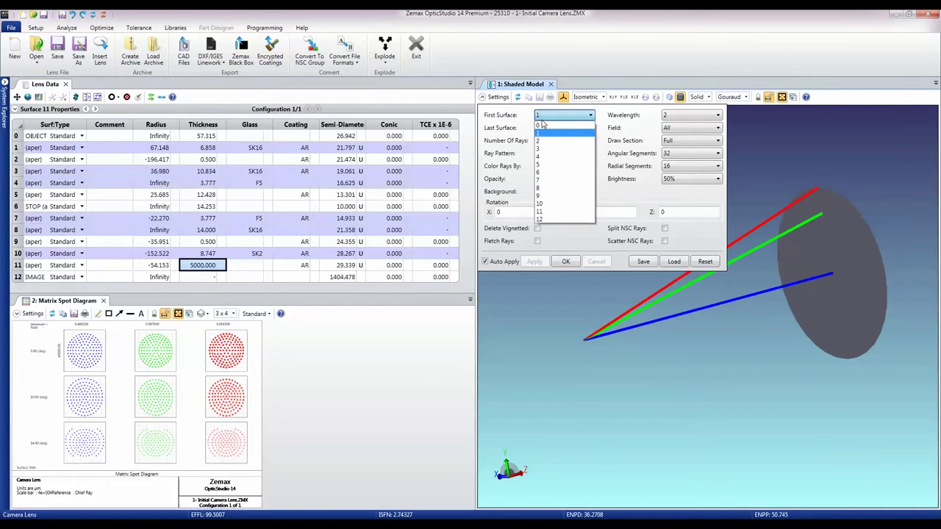
left_click(540, 125)
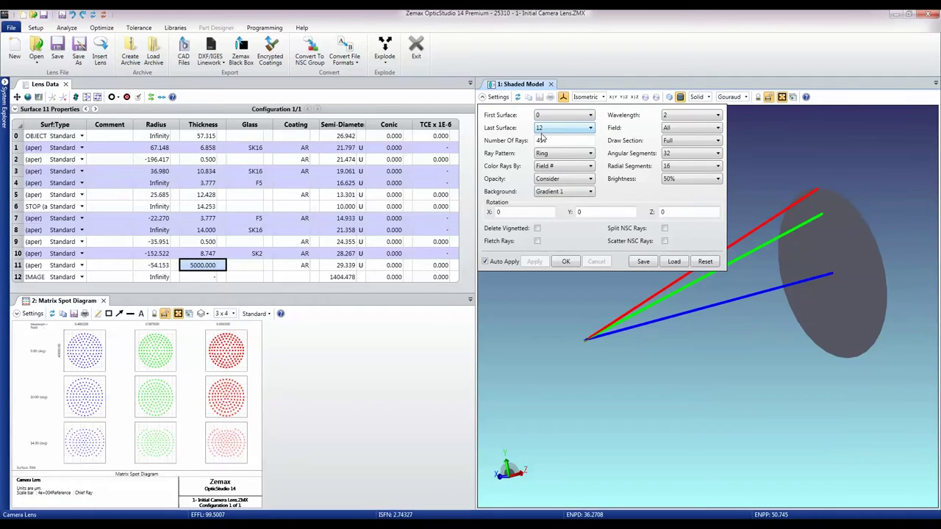
left_click(544, 129)
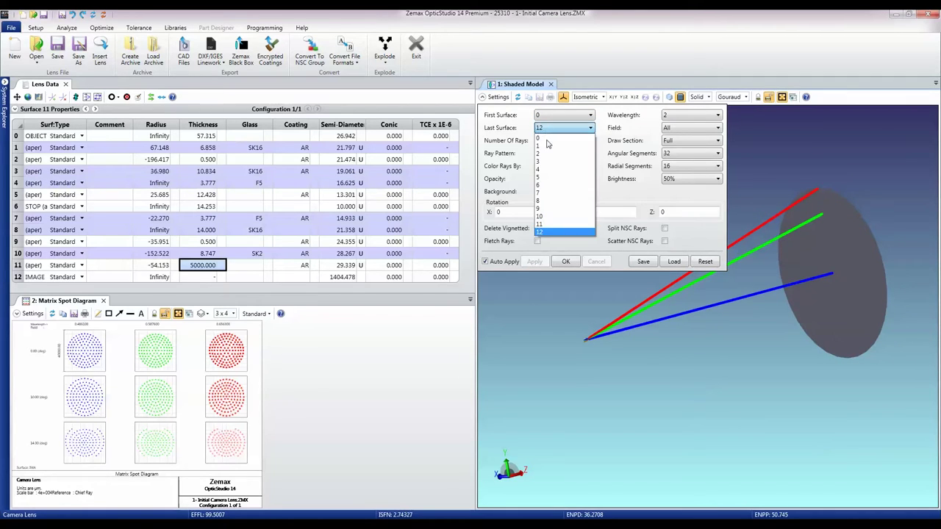
left_click(547, 224)
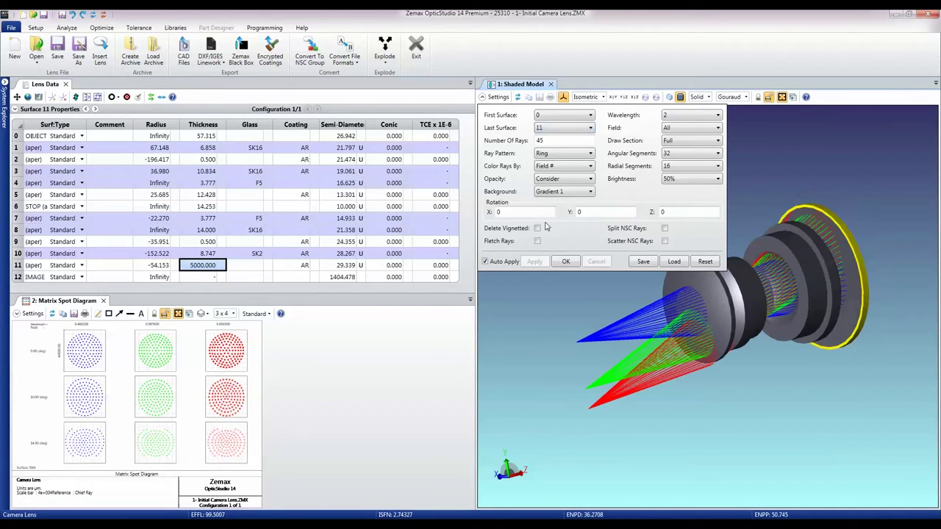
left_click(563, 261)
left_click_drag(753, 374, 570, 321)
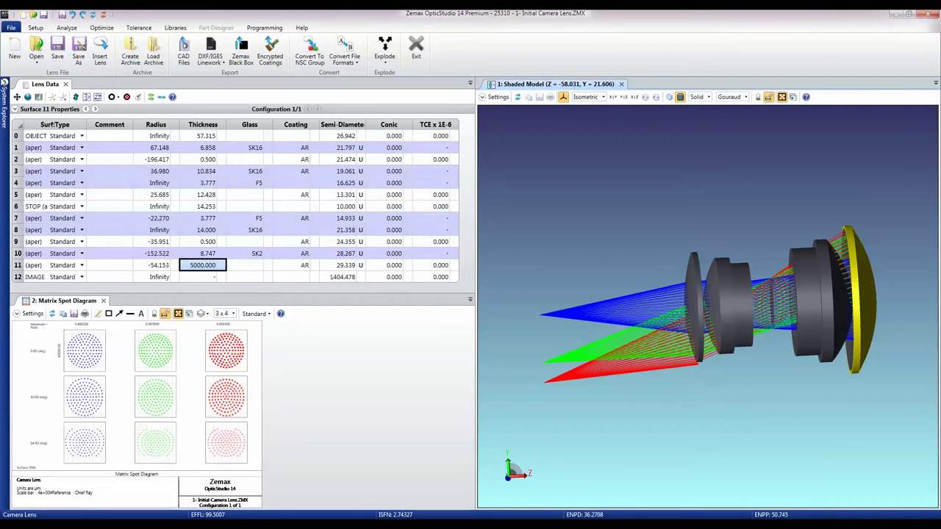
- Open Field Data from System Explorer, dock it beside the spot diagram, and hide System Explorer
left_click(3, 83)
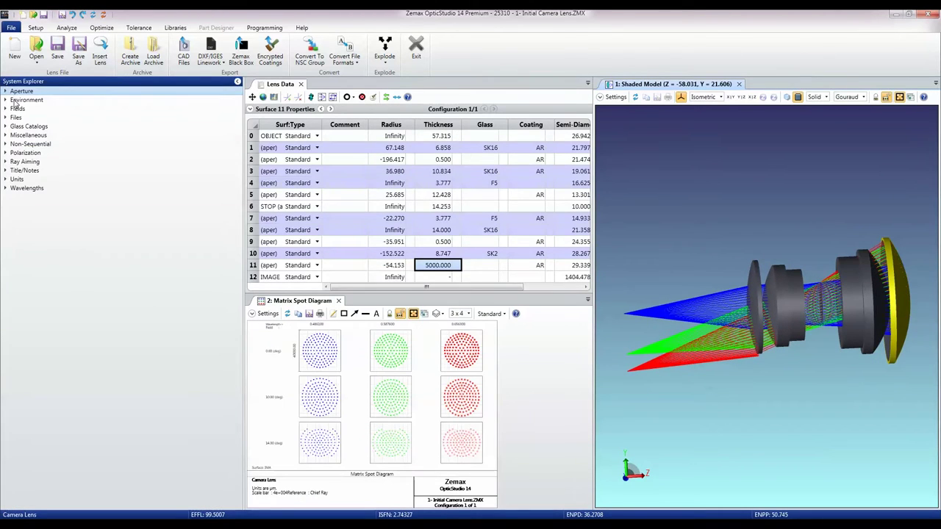
left_click(6, 108)
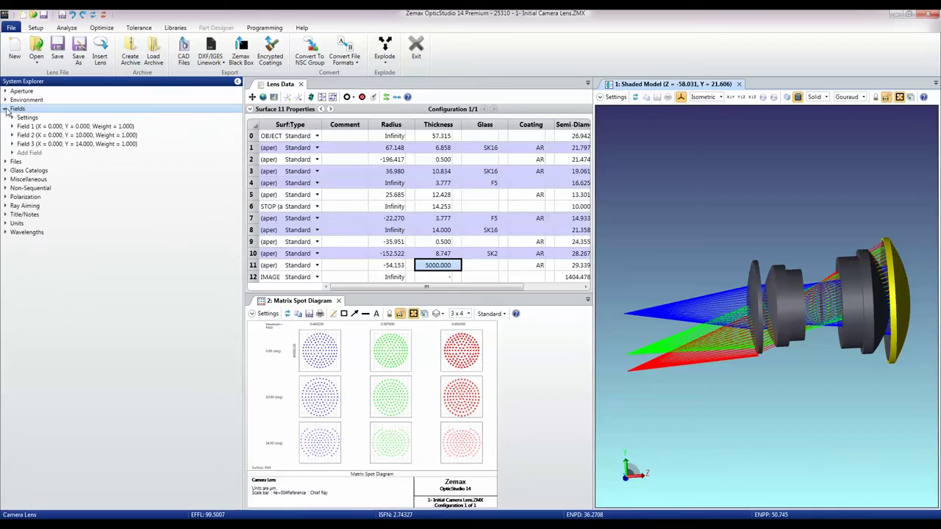
left_click(6, 109)
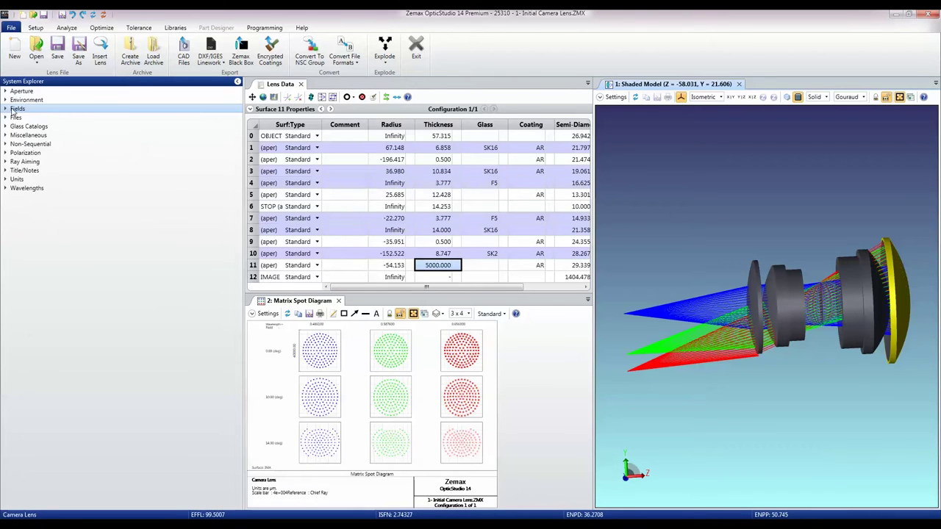
double_click(17, 110)
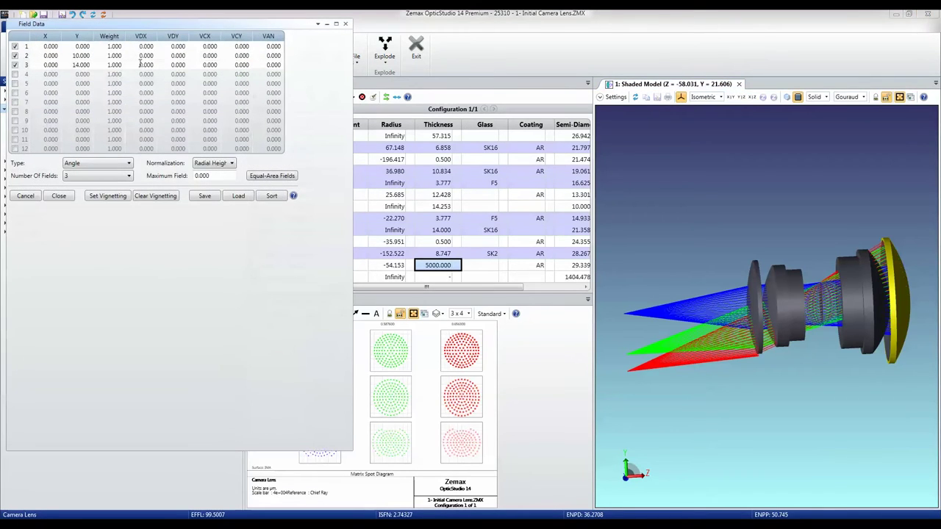
left_click_drag(265, 28, 388, 304)
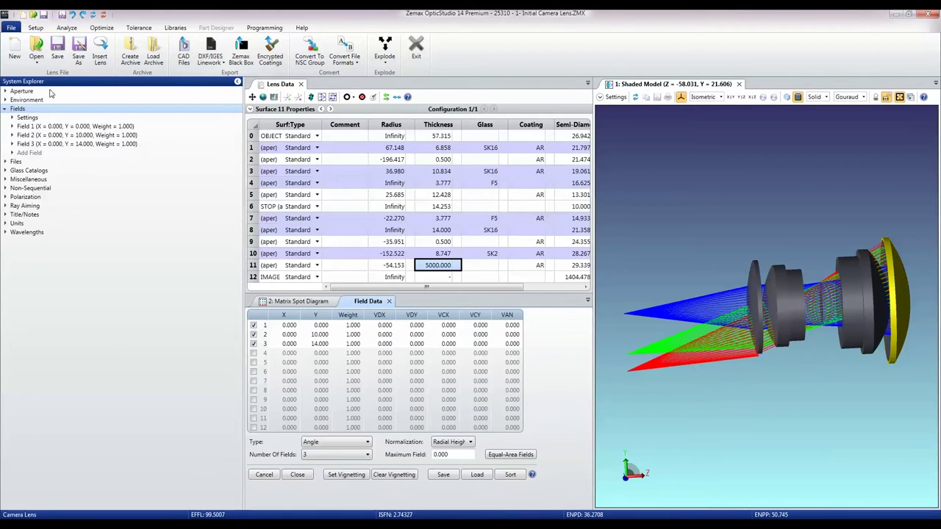
left_click(238, 82)
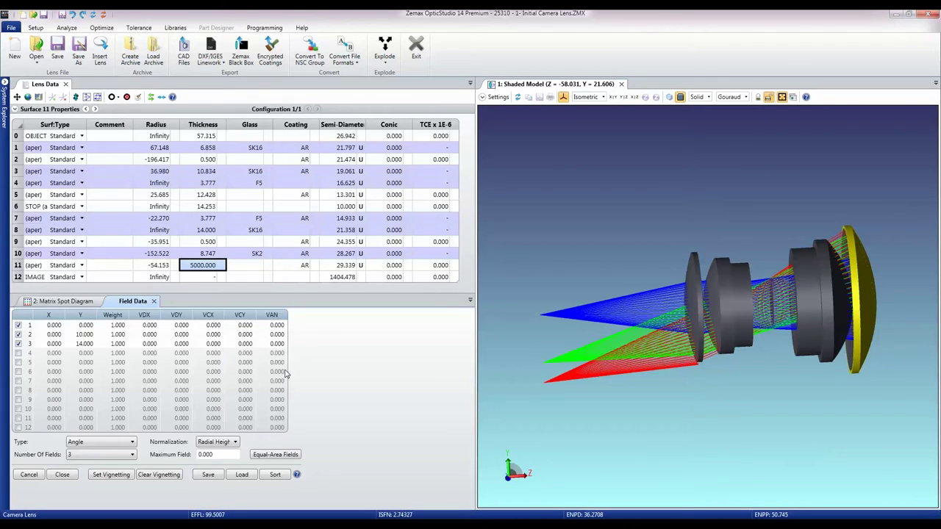
- Set the field type to Object Height with maximum field 21 and equal-area fields
left_click(133, 442)
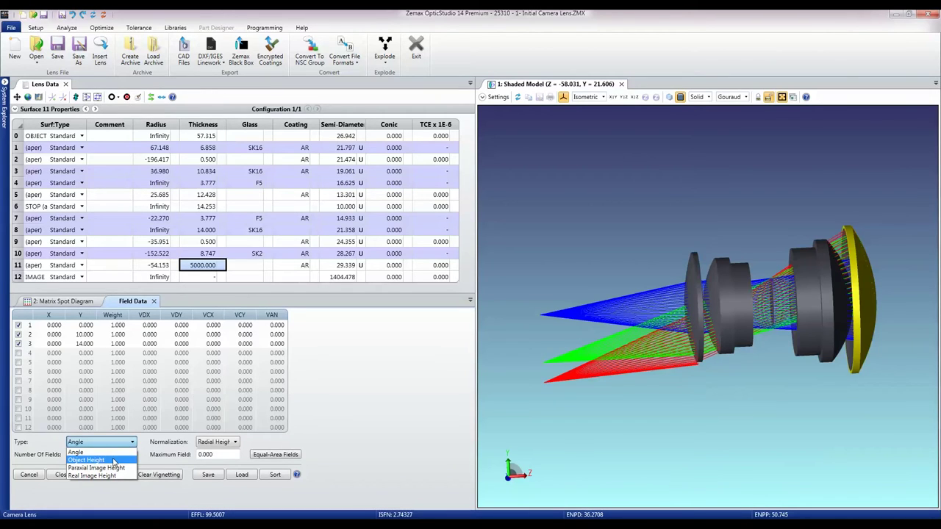
left_click(114, 460)
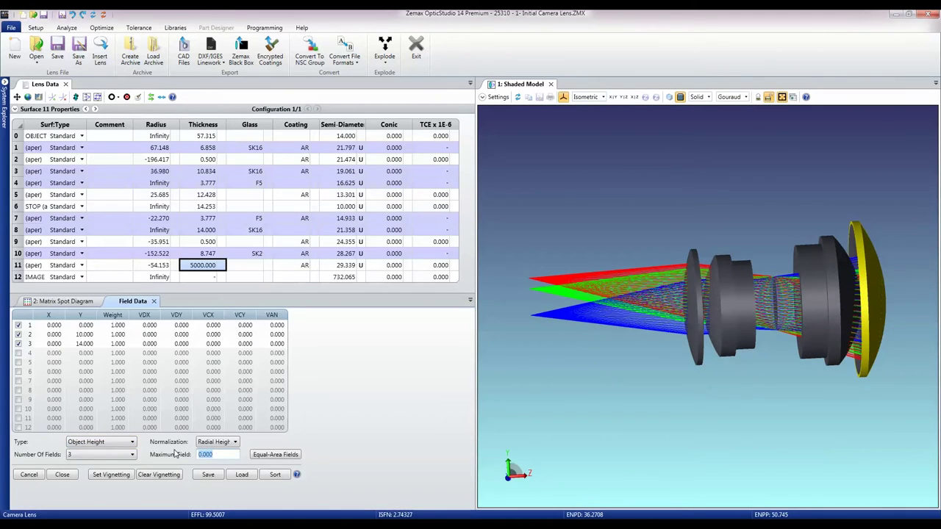
type("21")
left_click(270, 460)
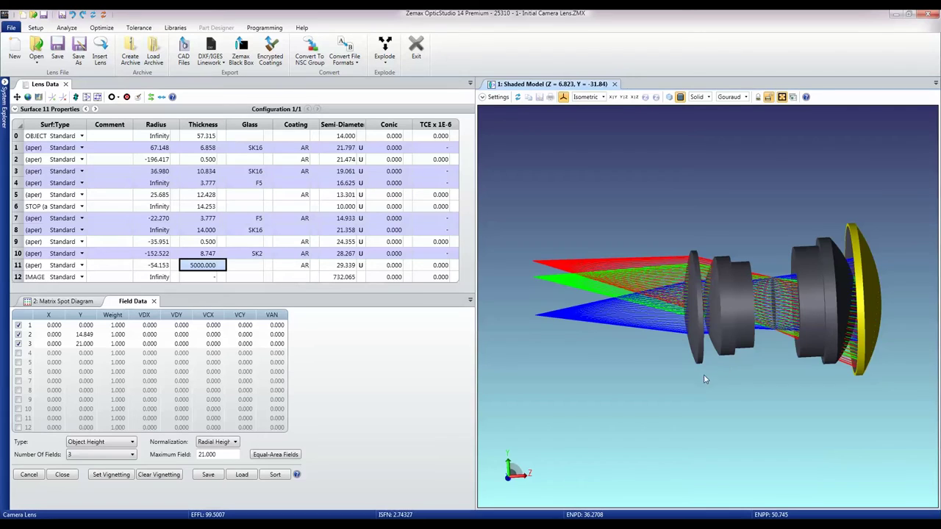
- Check the new ray fans in the 3D model and bring the Matrix Spot Diagram forward
mouse_move(787, 389)
left_mouse_down()
mouse_move(718, 384)
mouse_move(768, 378)
left_mouse_up()
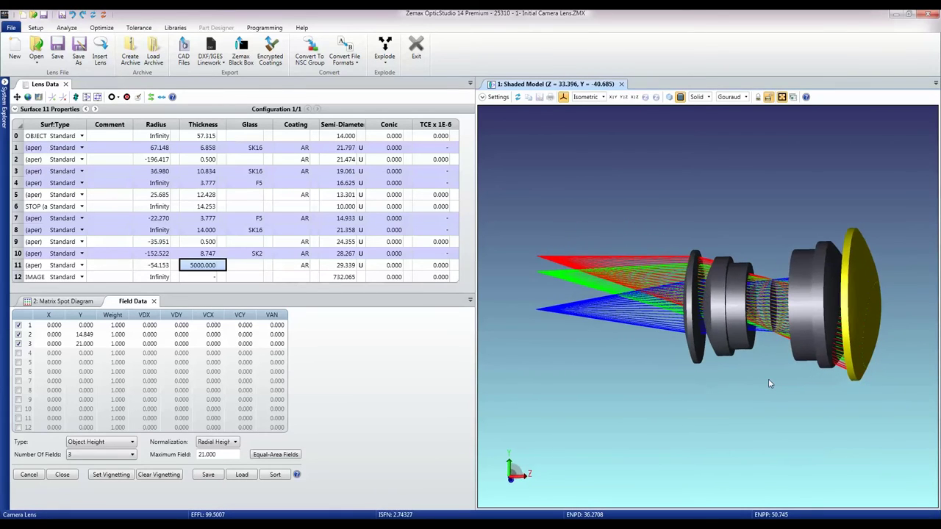
left_click_drag(634, 247, 651, 247)
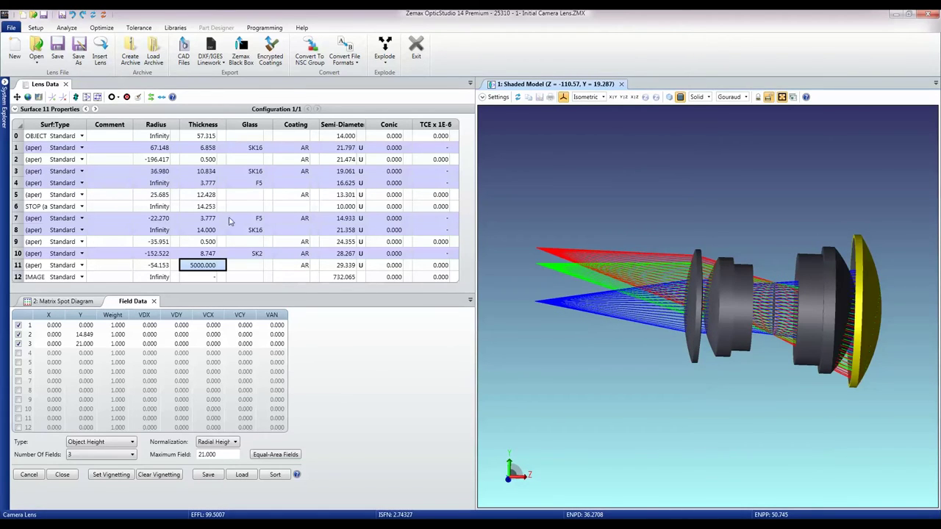
left_click(77, 302)
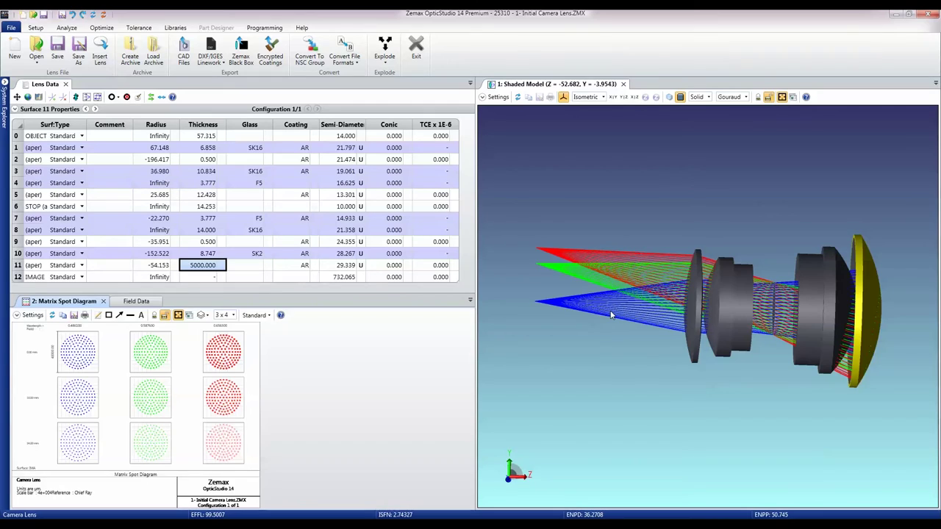
- Quick Adjust surface 0 thickness for smallest radial spot size, refocusing the object distance to 59.276
left_click(191, 138)
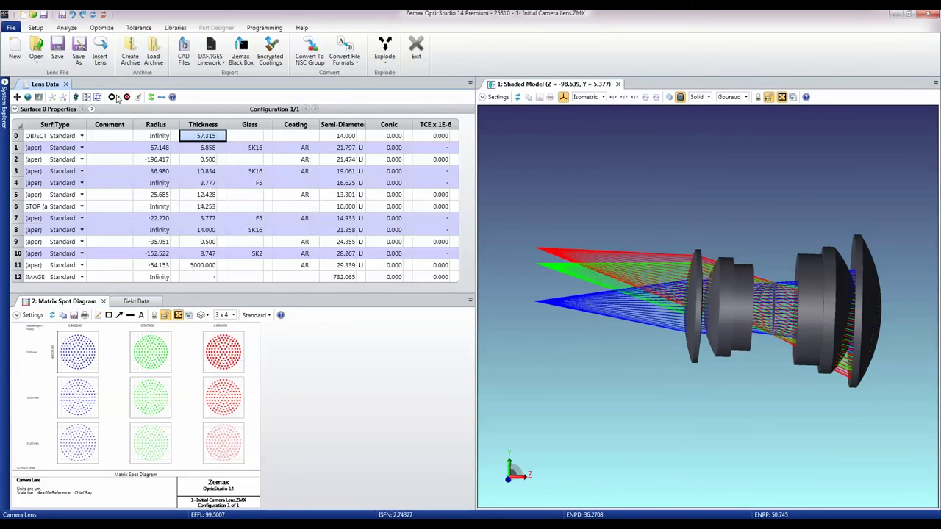
left_click(99, 30)
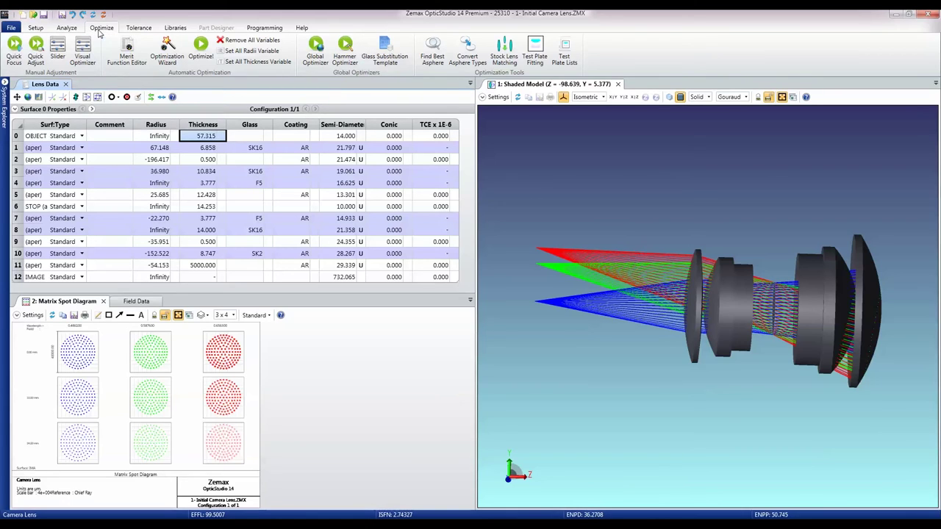
left_click(36, 57)
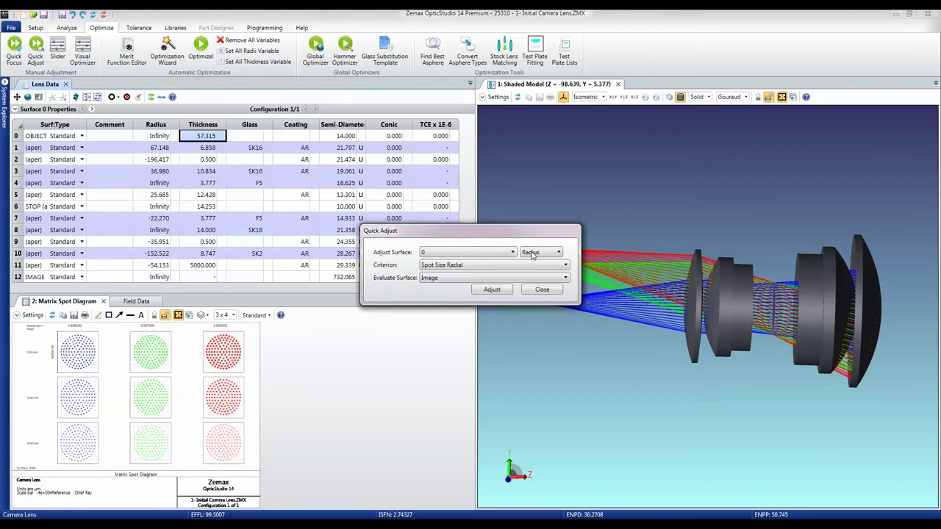
left_click(534, 254)
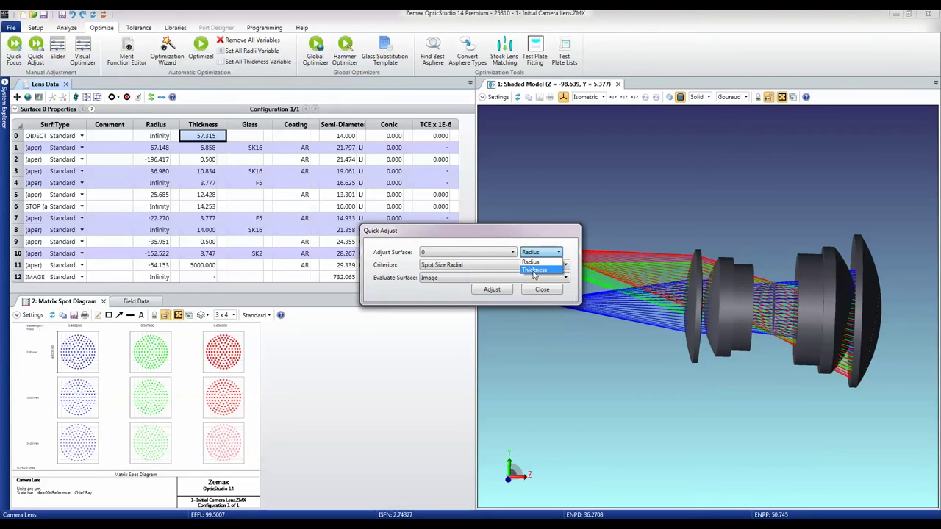
left_click(535, 270)
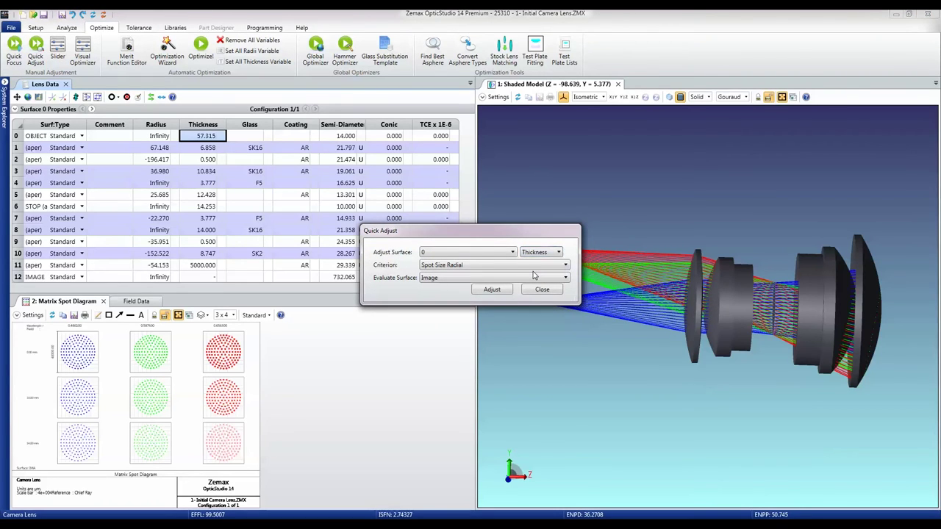
left_click(488, 291)
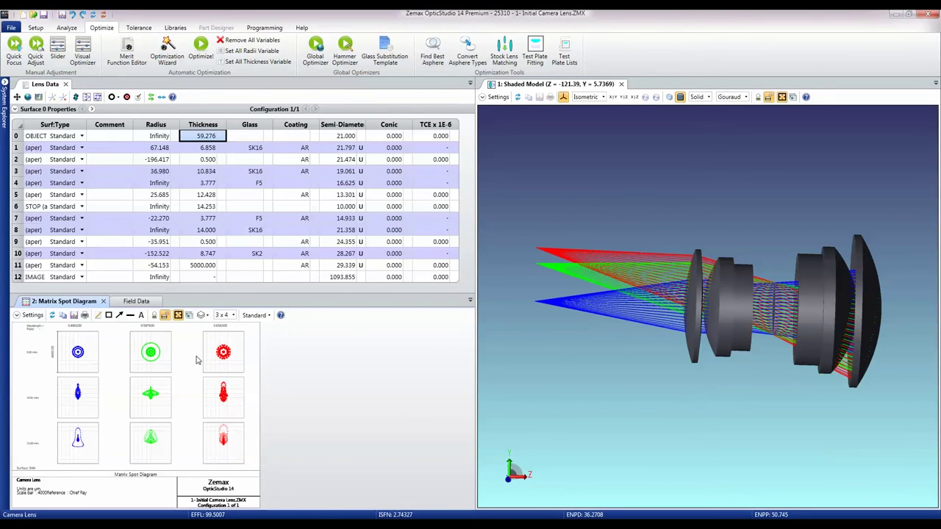
left_click(563, 367)
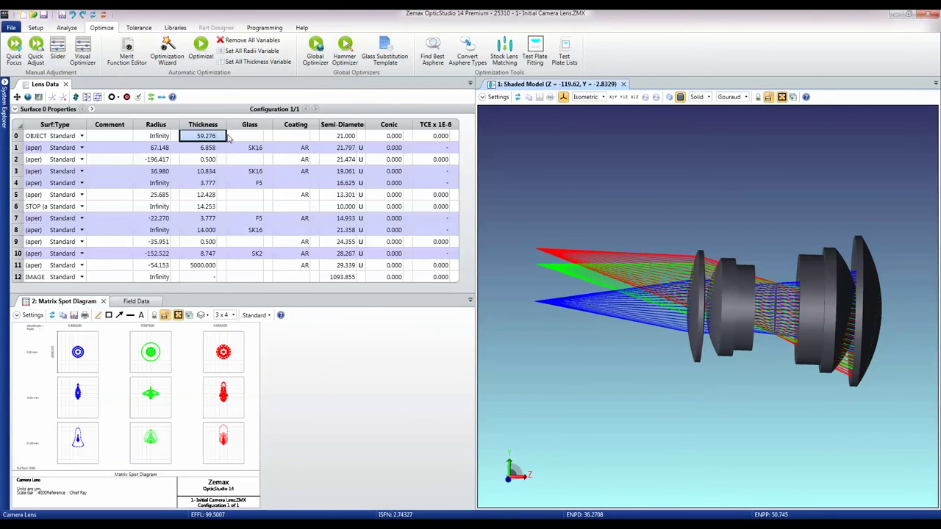